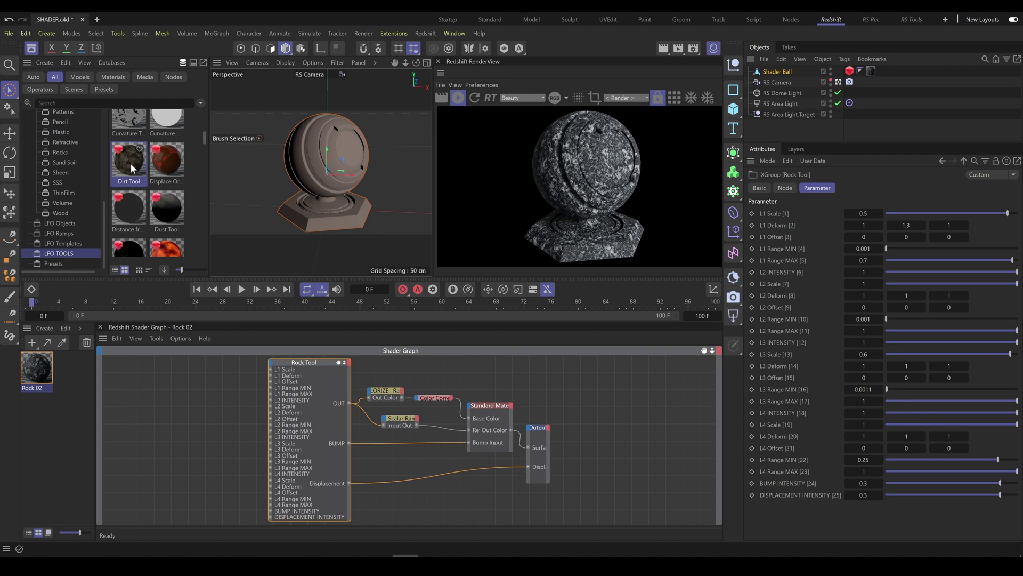
- Drag the LFO Tools Dirt Tool preset from the Asset Browser into the Material Manager
left_click_drag(62, 342, 872, 71)
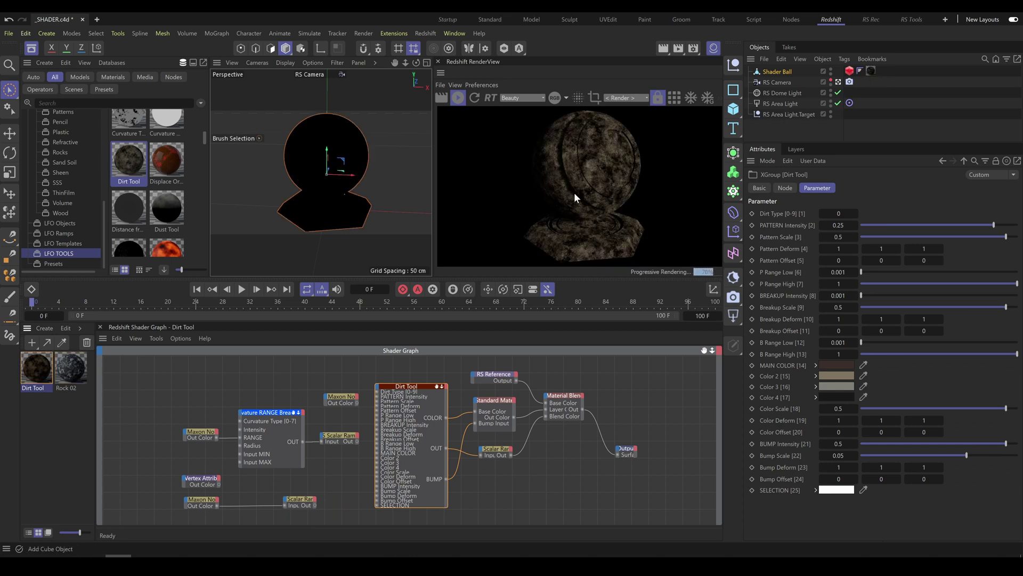
- Set the Dirt Tool's RS Reference node Object to the Rock 02 material
left_click(495, 378)
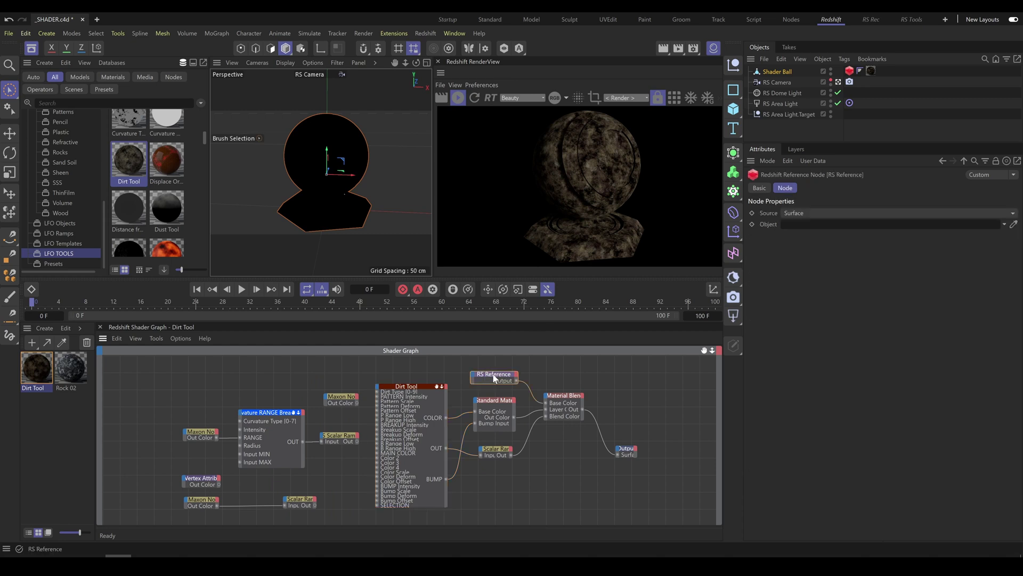
left_click_drag(67, 372, 822, 222)
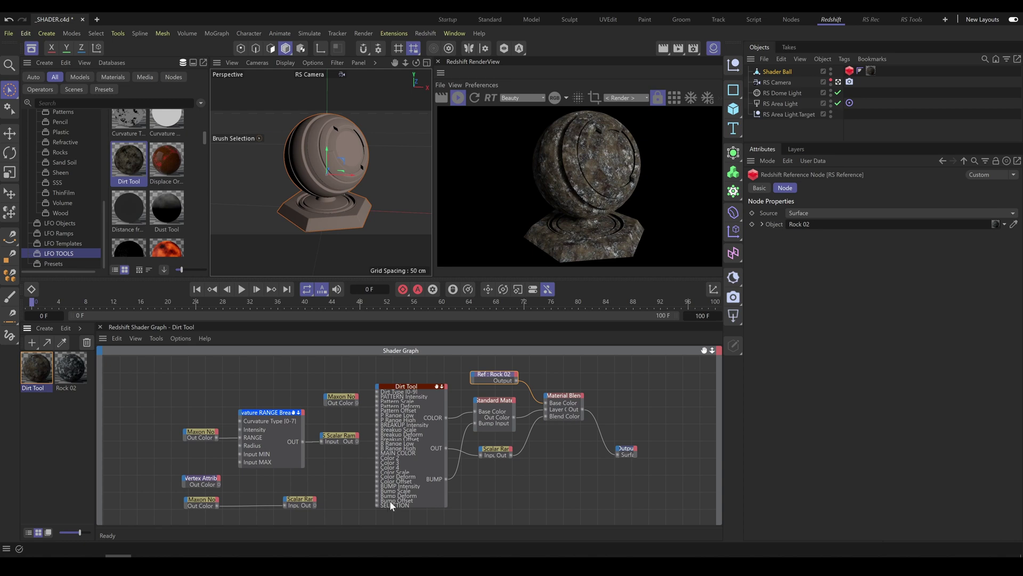
- Step the Dirt Tool node's Dirt Type up from 0 to 6
left_click(419, 385)
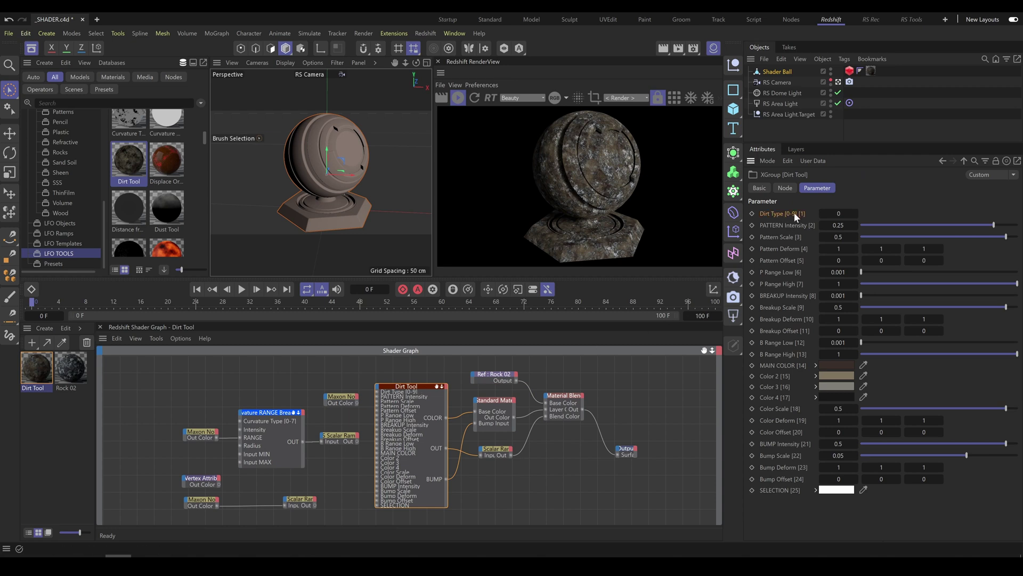
left_click(856, 213)
left_click(856, 213)
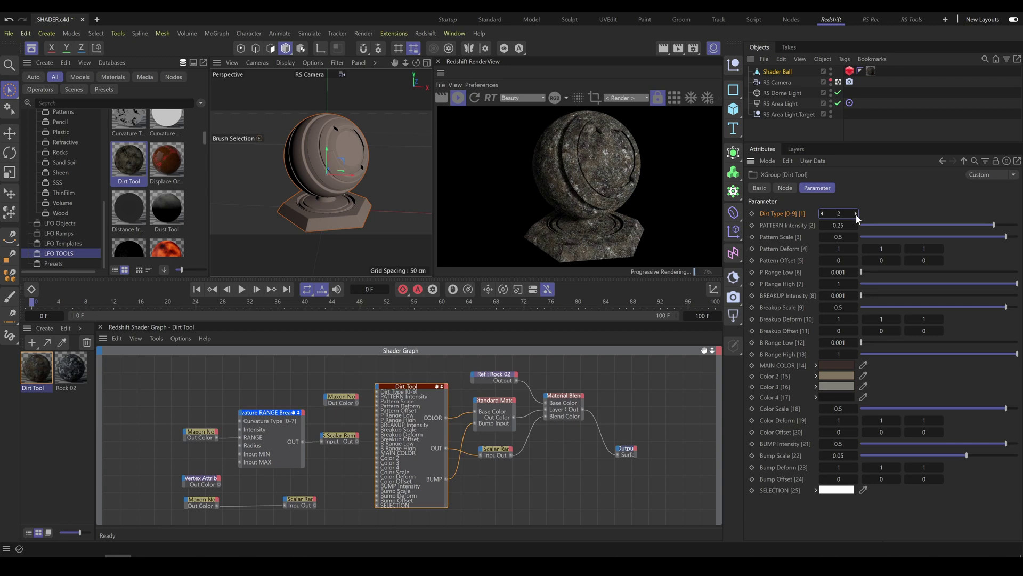
left_click(856, 213)
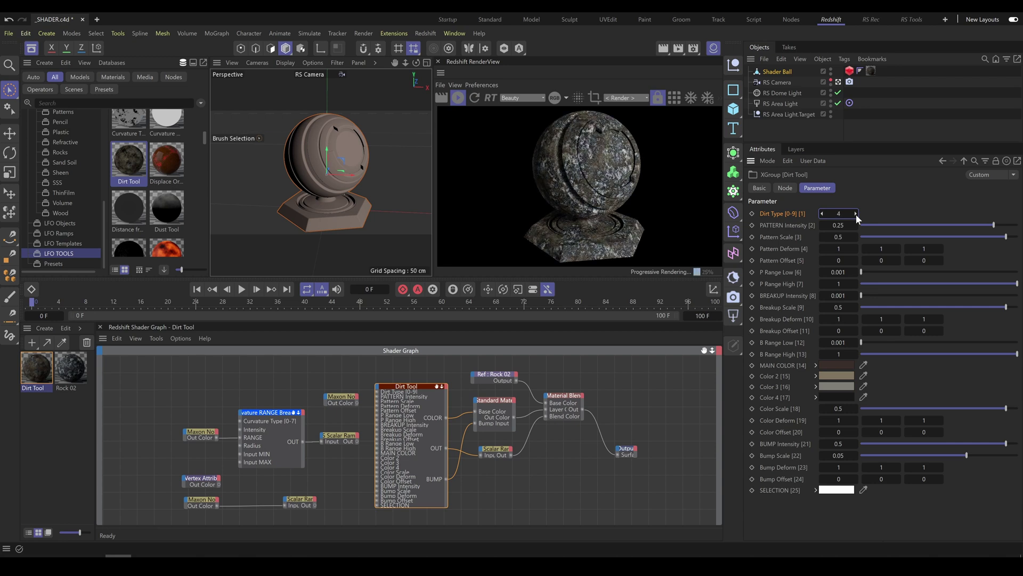
left_click(856, 214)
left_click(856, 213)
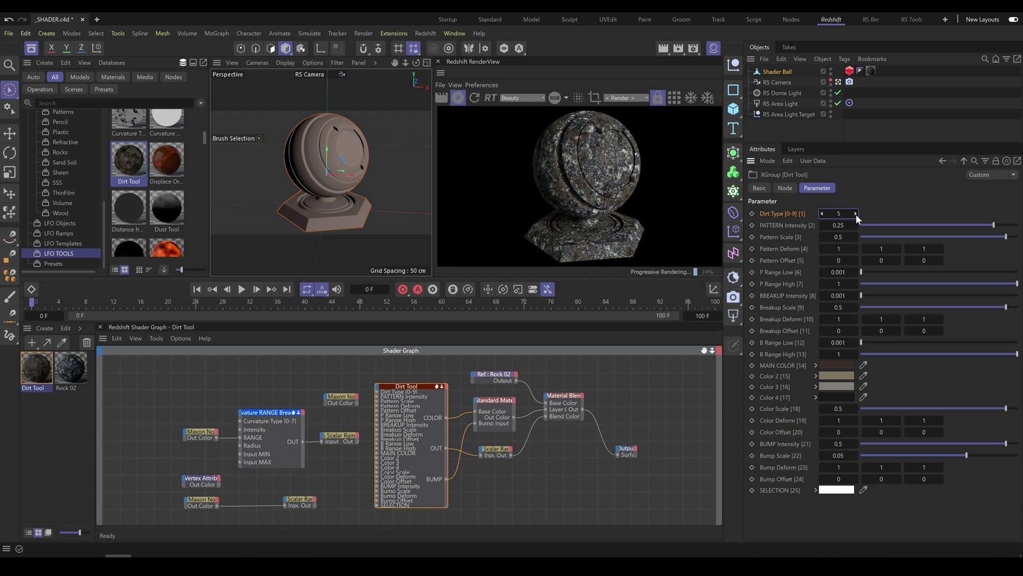
left_click(856, 213)
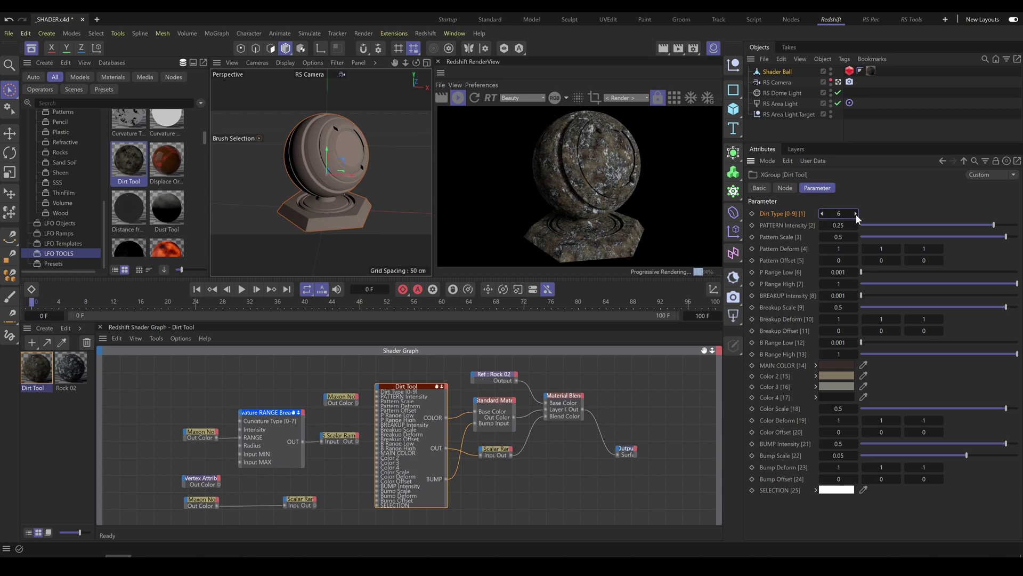
- Set the Dirt Tool's Pattern Intensity to 0.6368 and Pattern Scale to 0.5623
left_click_drag(974, 226, 1009, 238)
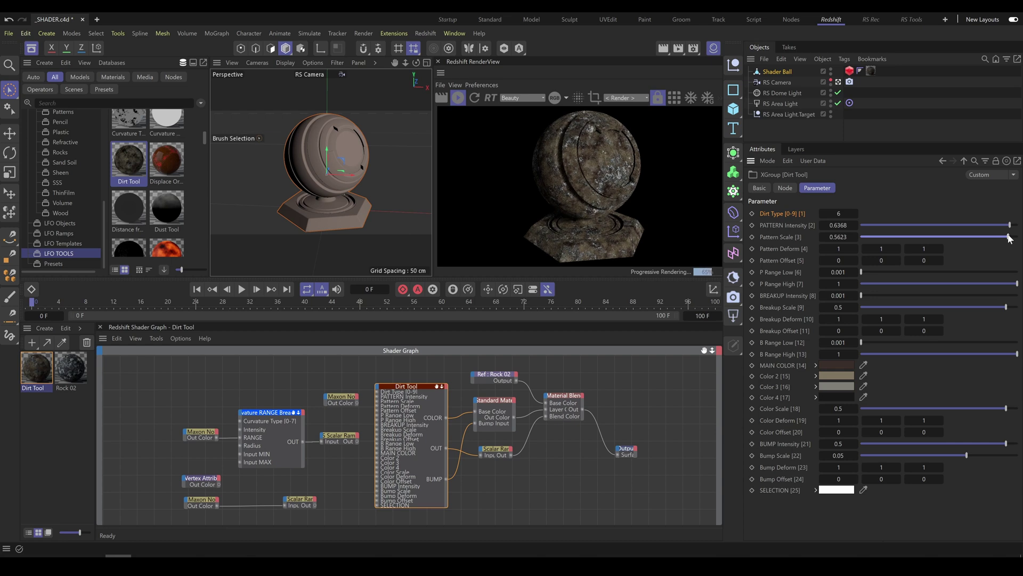
- Set Breakup Intensity to 1, Breakup Scale to 0.9247 and B Range Low to 0.25
left_click(780, 296)
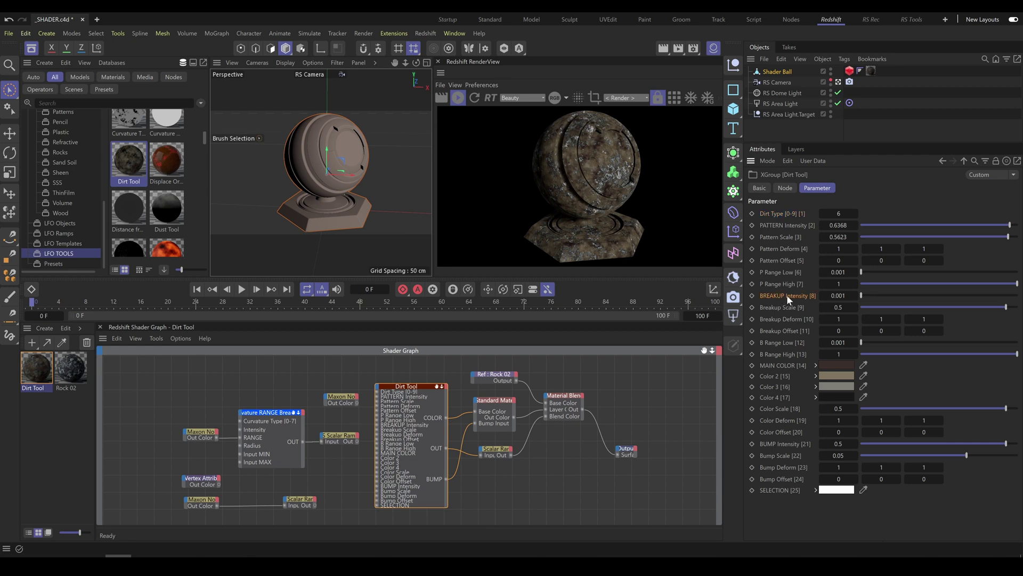
left_click_drag(872, 297, 1018, 304)
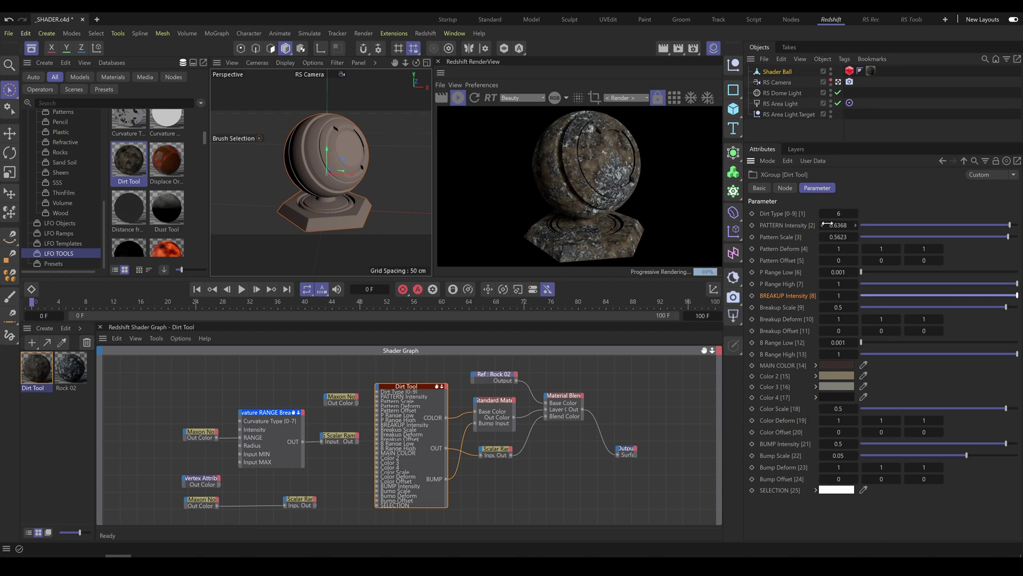
left_click_drag(1005, 307, 1019, 311)
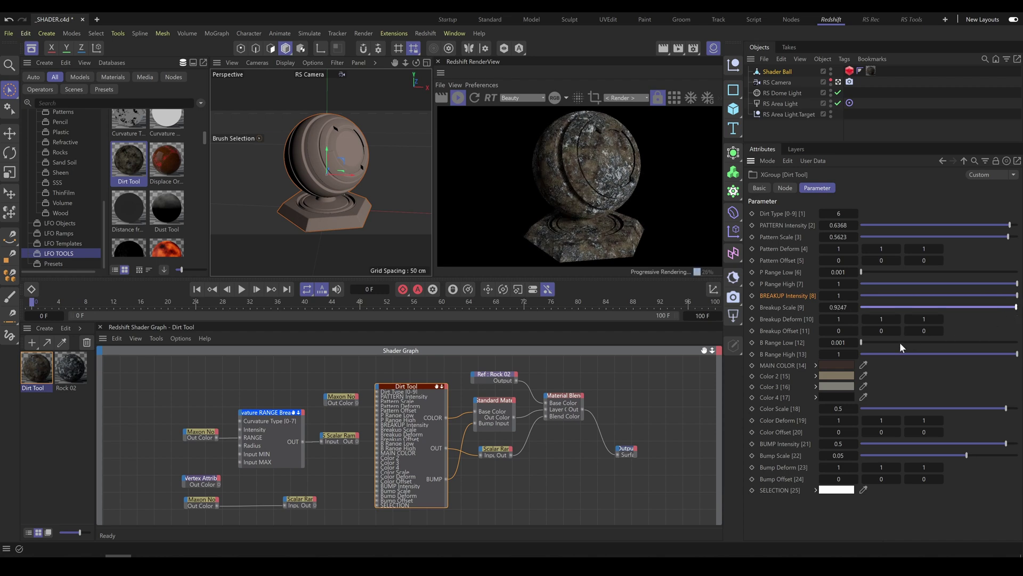
left_click_drag(899, 343, 995, 346)
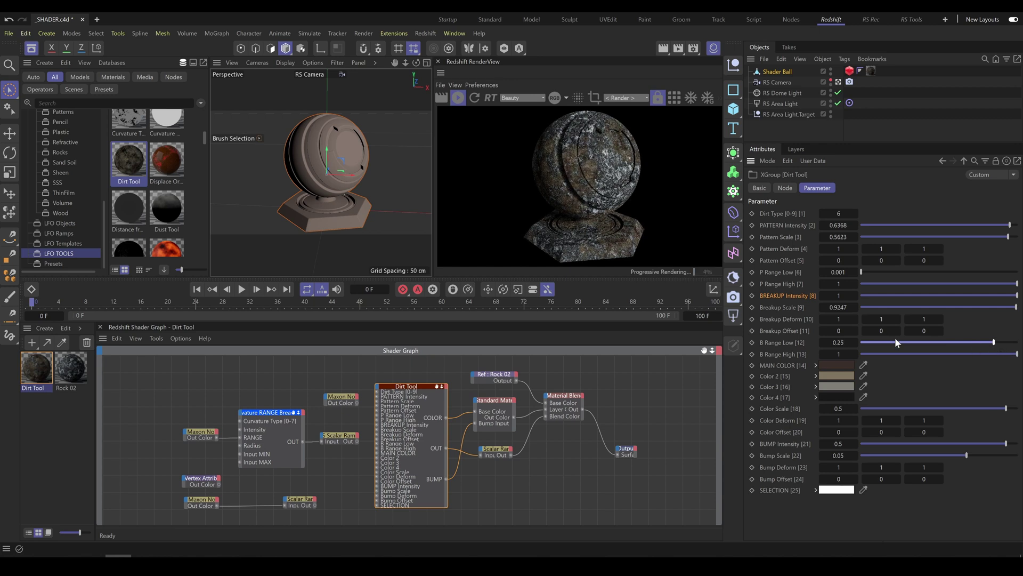
- Set the Dirt Tool's Breakup Offset values to 2 and -1
left_click(855, 331)
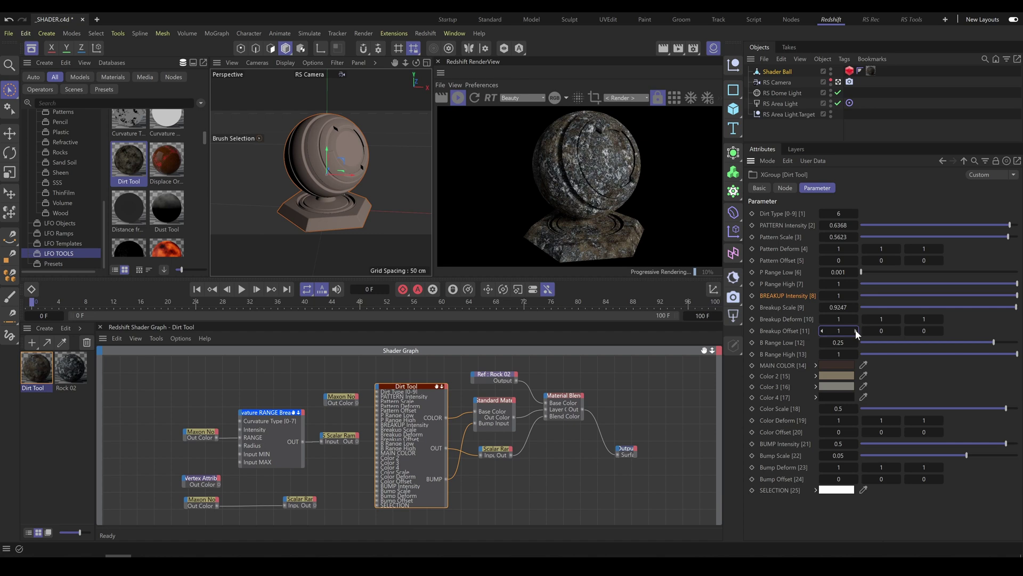
left_click(857, 331)
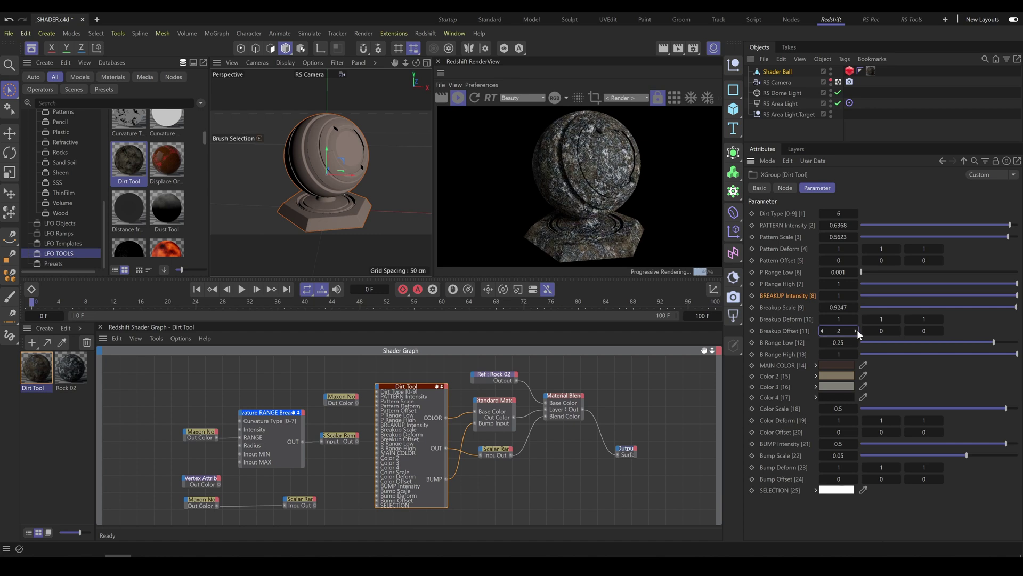
left_click(865, 331)
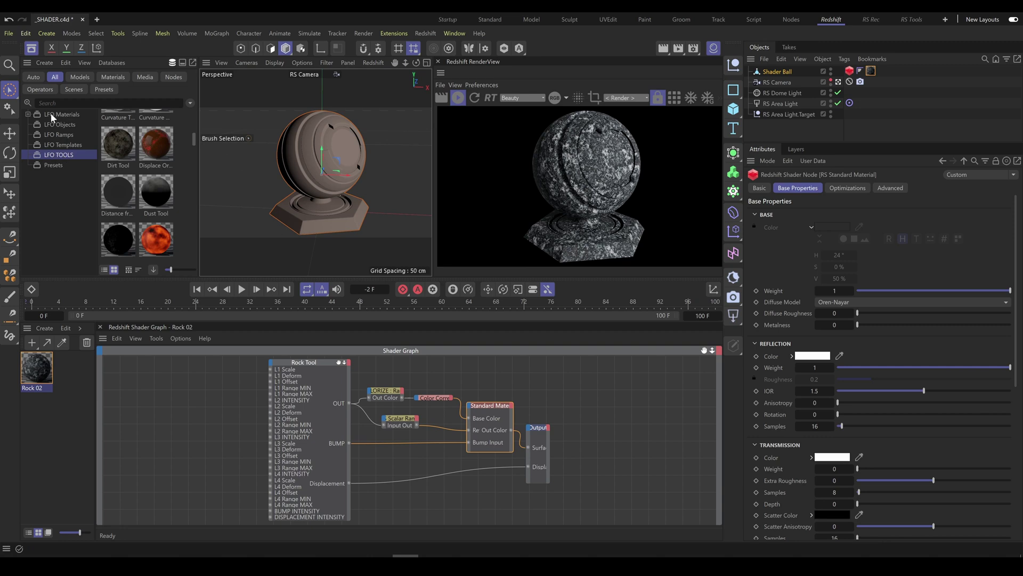
- Add the Dirt 01 preset from LFO Materials > Dirt Dust Rust to the Material Manager
left_click(27, 114)
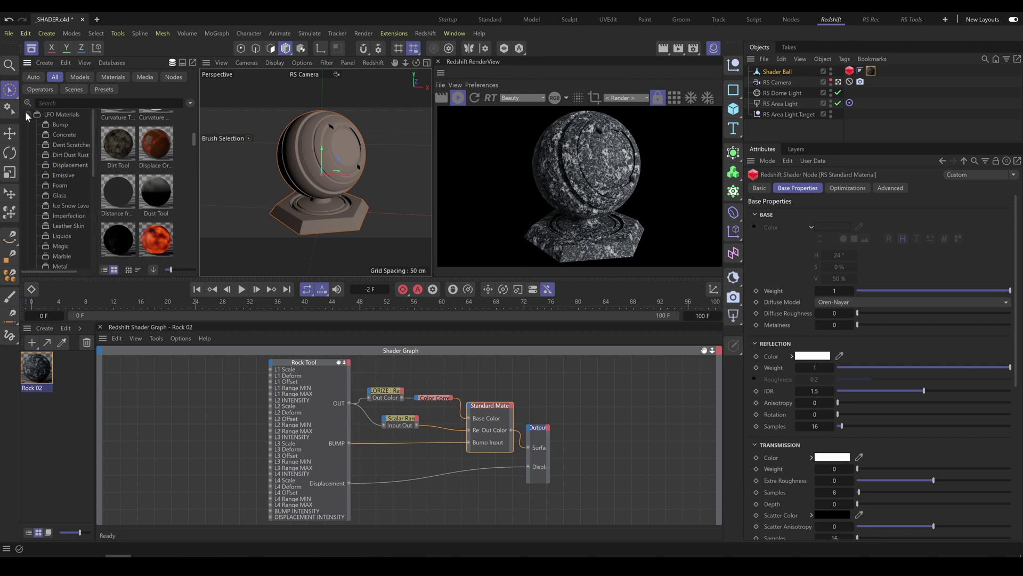
left_click(57, 155)
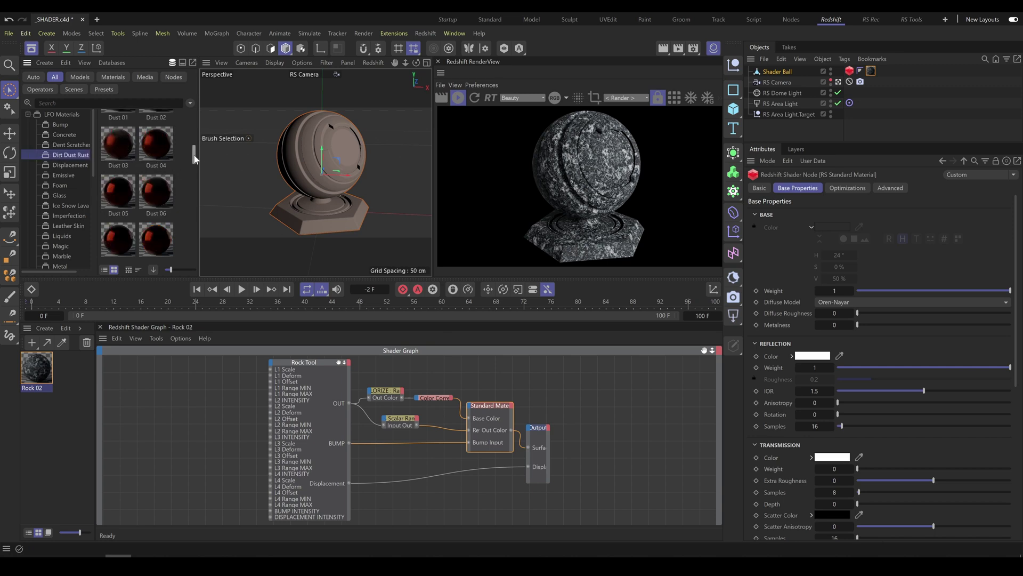
left_click_drag(195, 159, 195, 124)
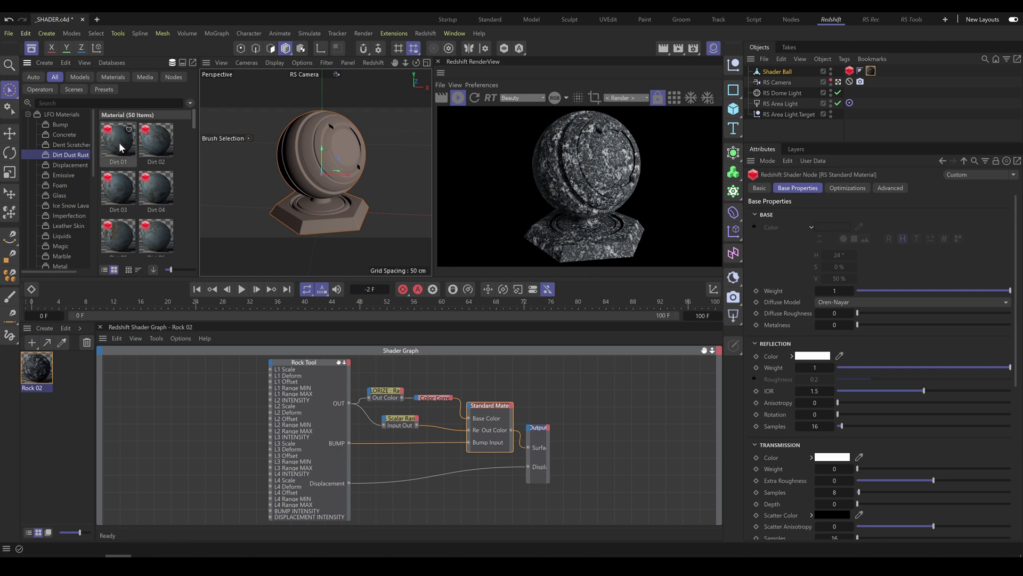
left_click_drag(120, 142, 872, 73)
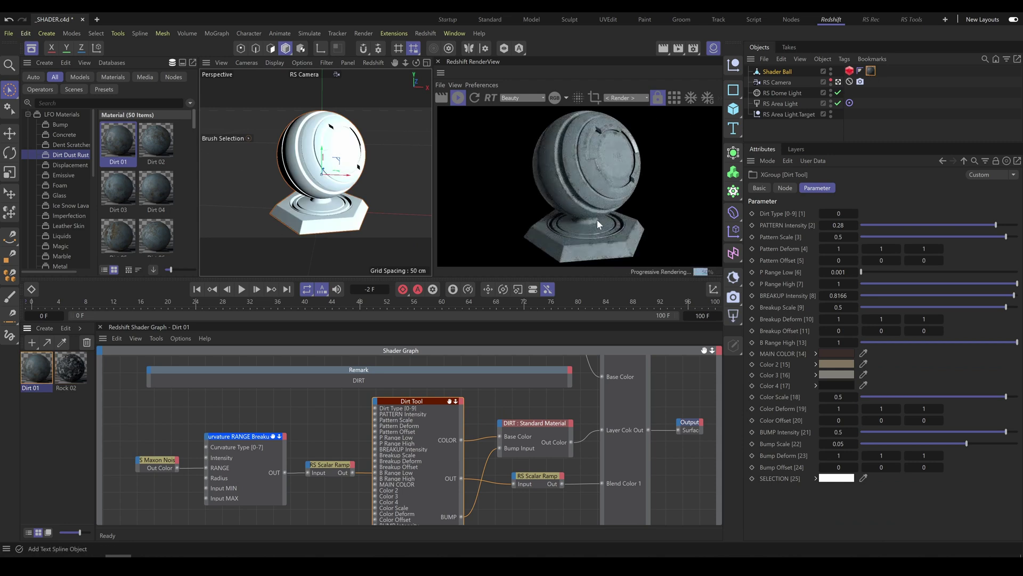
- Frame the Dirt 01 graph and set the RS Standard Material Base Color to H 200°, S 50%, V 35%
left_click(328, 418)
key("h")
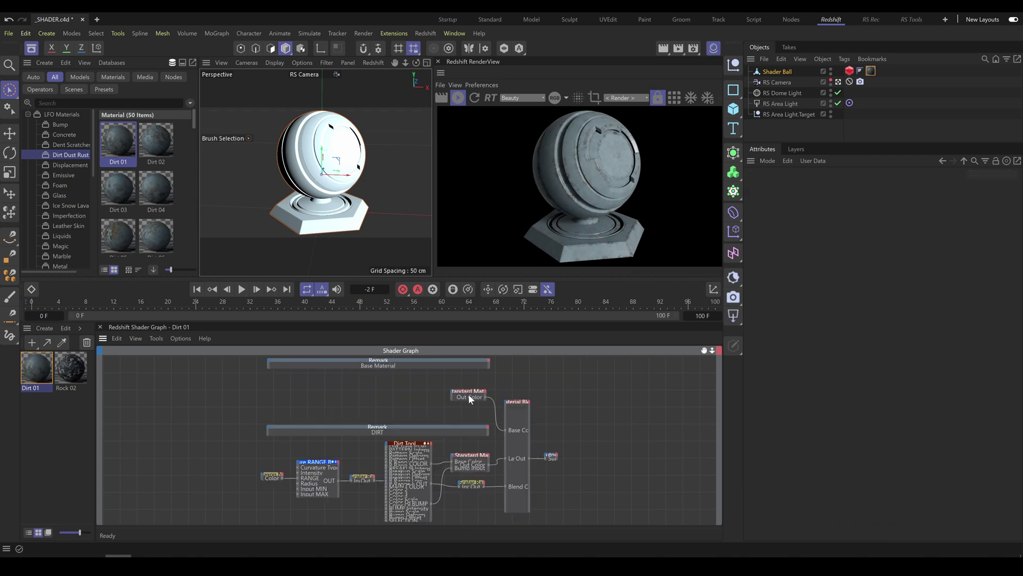
scroll(509, 382, "up", 5)
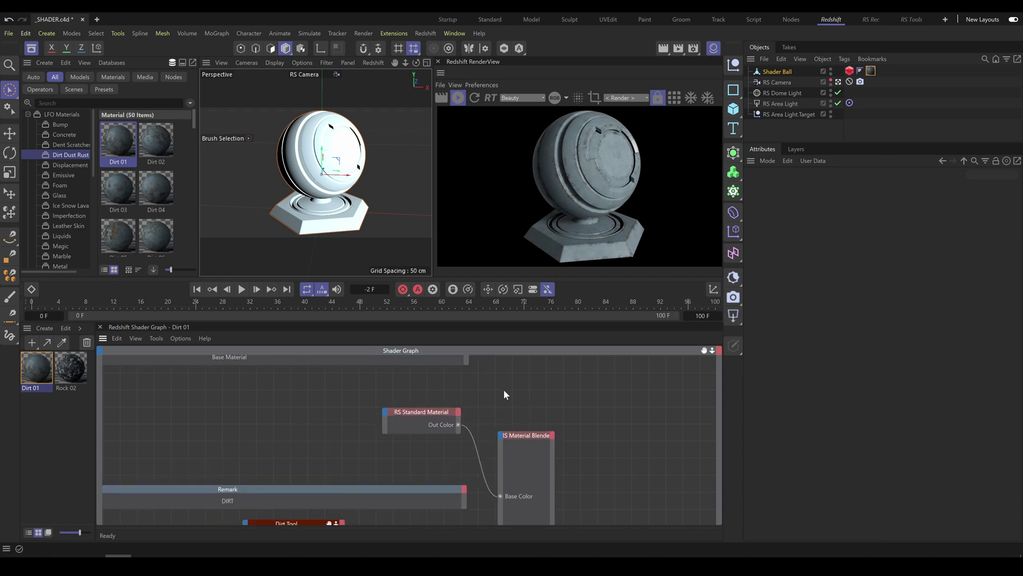
left_click(420, 414)
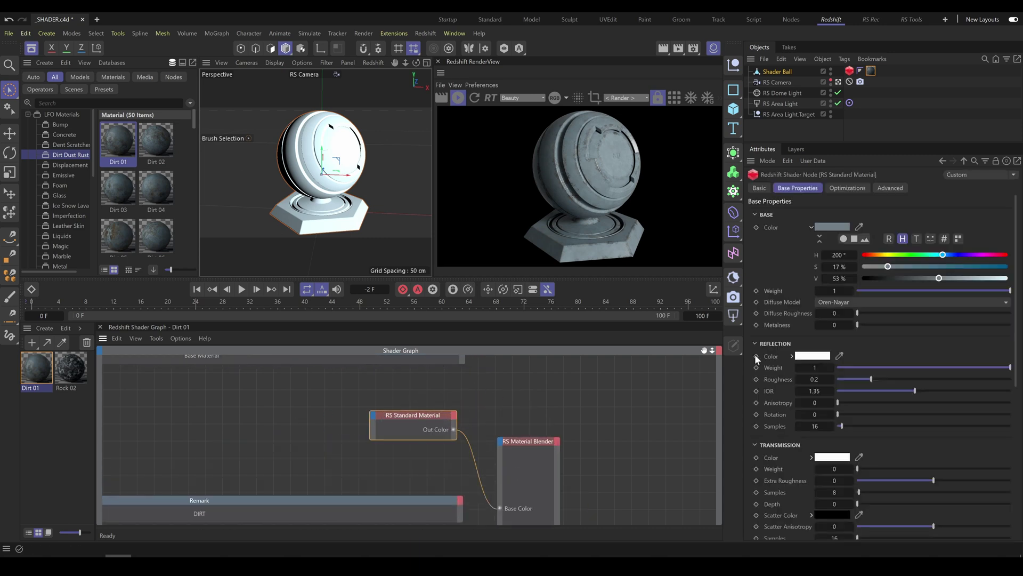
left_click(963, 278)
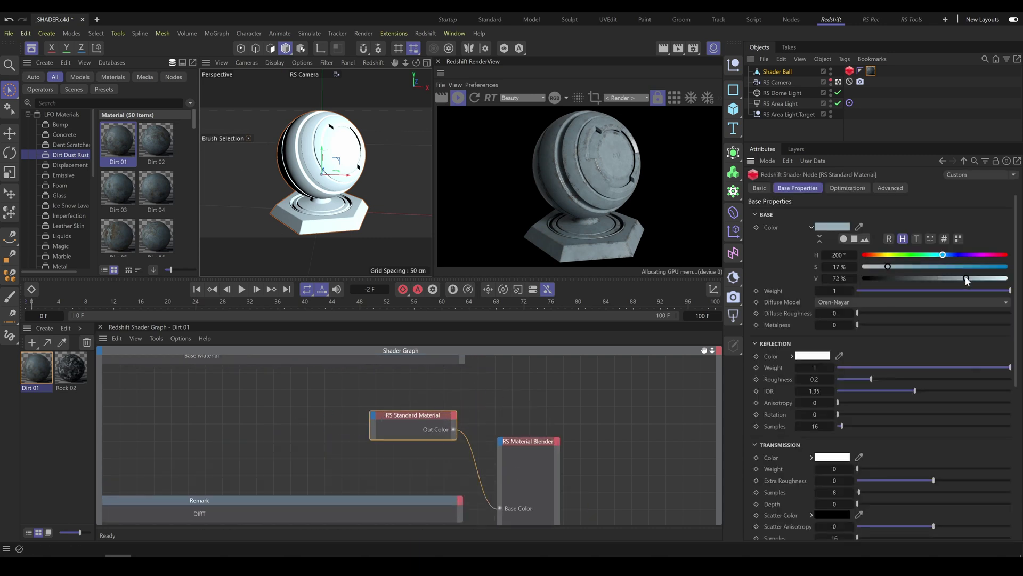
left_click(915, 277)
left_click(934, 266)
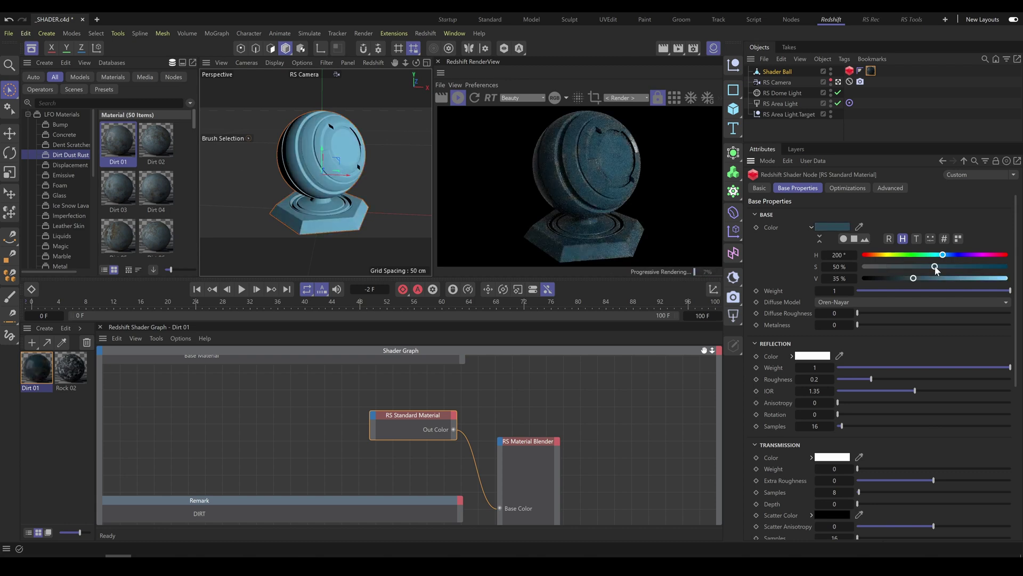
left_click(372, 415)
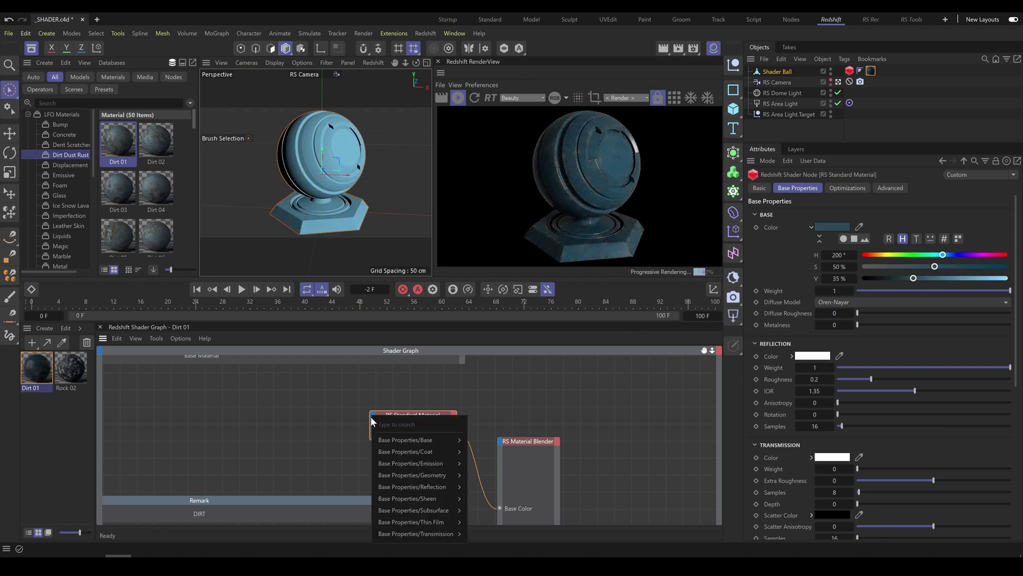
- Add an RS Reference node wired to the blender's Base Color, with Object set to Rock 02
left_click(374, 400)
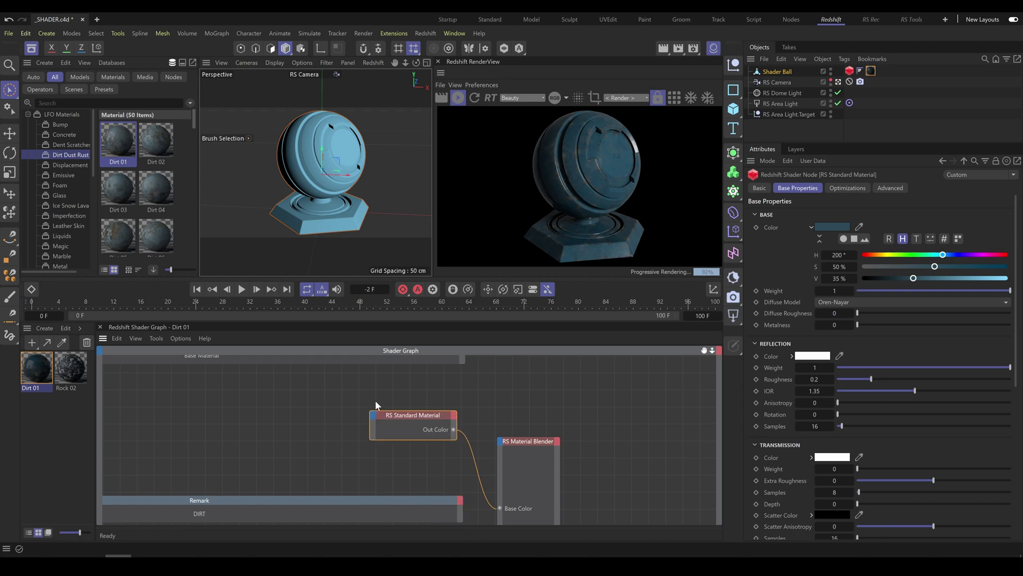
left_click_drag(367, 371, 394, 386)
key("Tab")
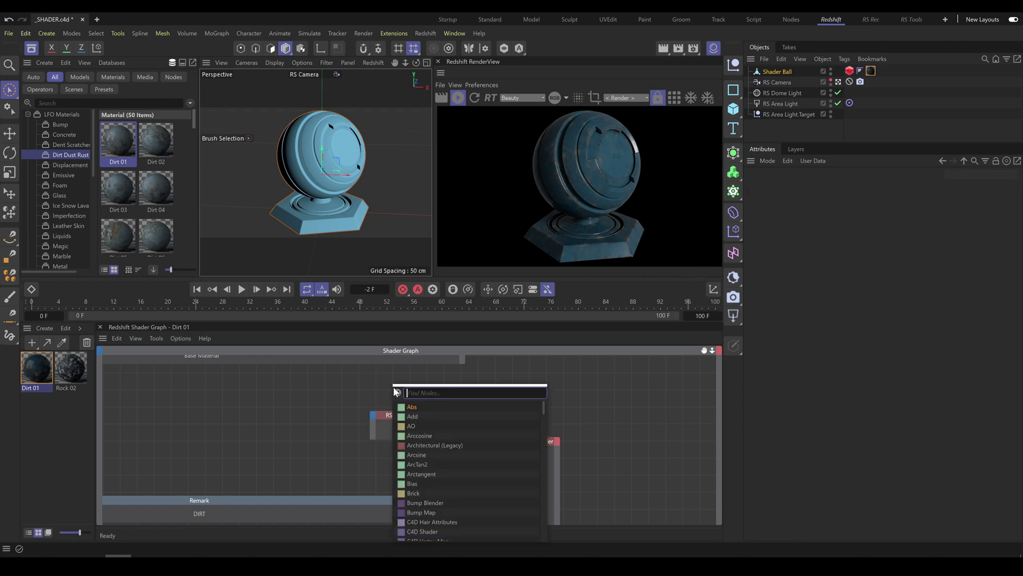
type("ref")
left_click(420, 406)
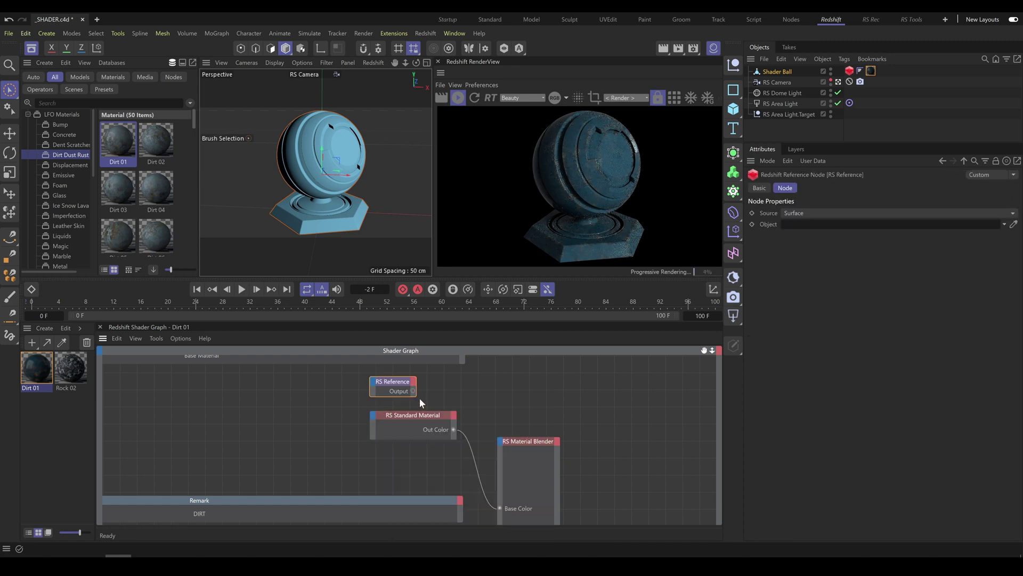
left_click_drag(413, 391, 501, 506)
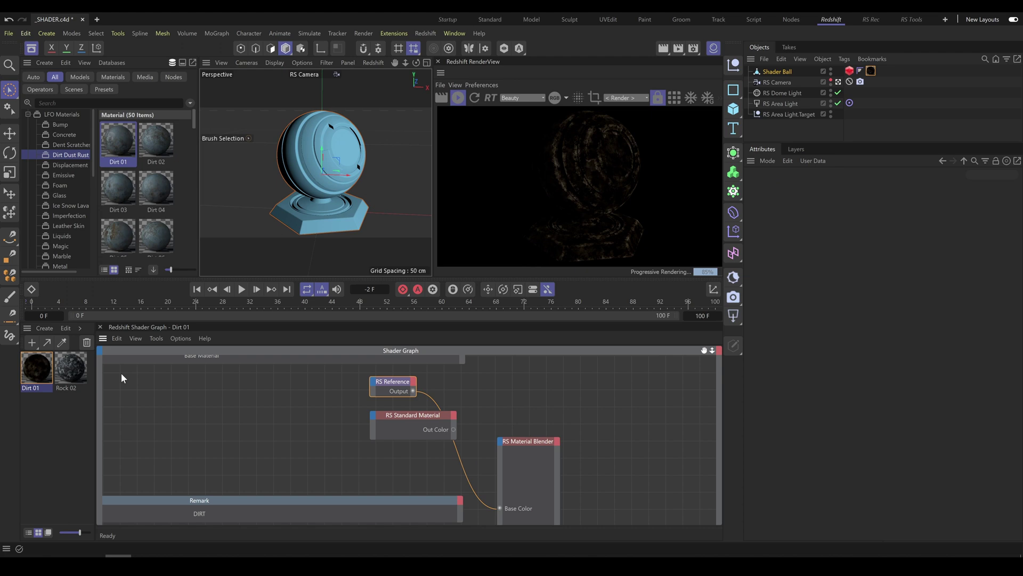
left_click(393, 381)
left_click_drag(72, 370, 802, 224)
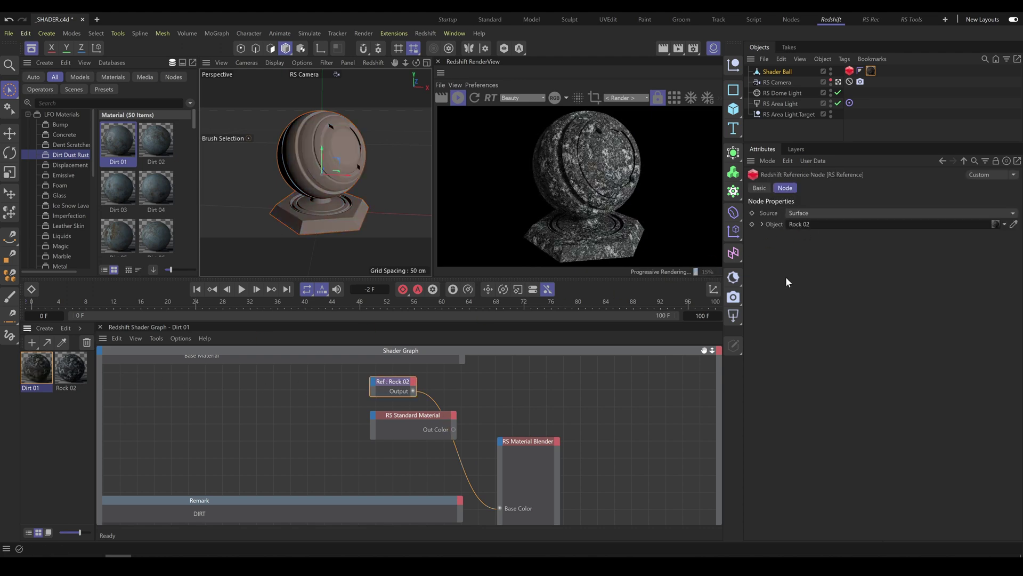
- Frame the node graph and raise the Dirt Tool's PATTERN Intensity to 0.6166
left_click(596, 412)
key("h")
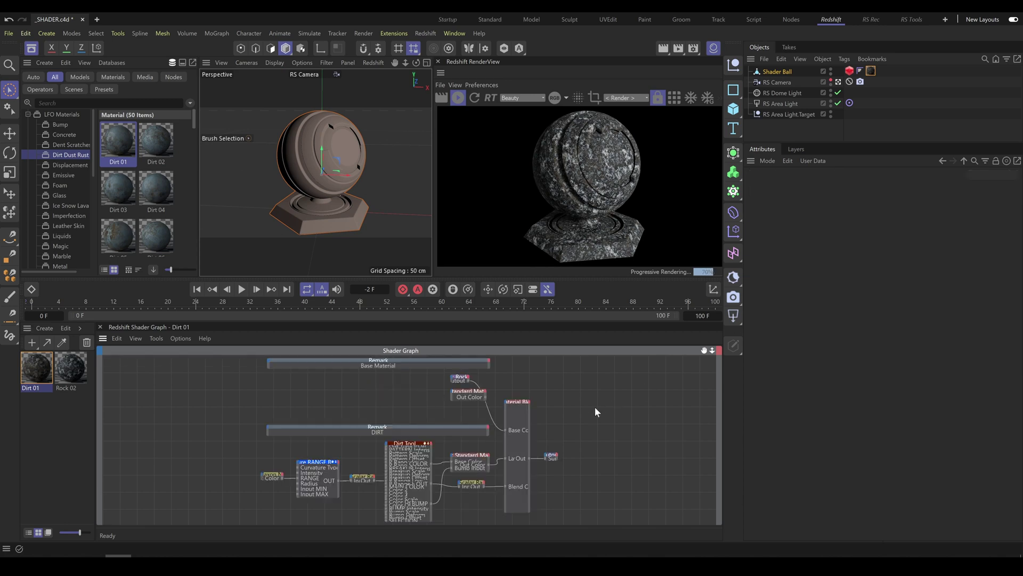
left_click(406, 446)
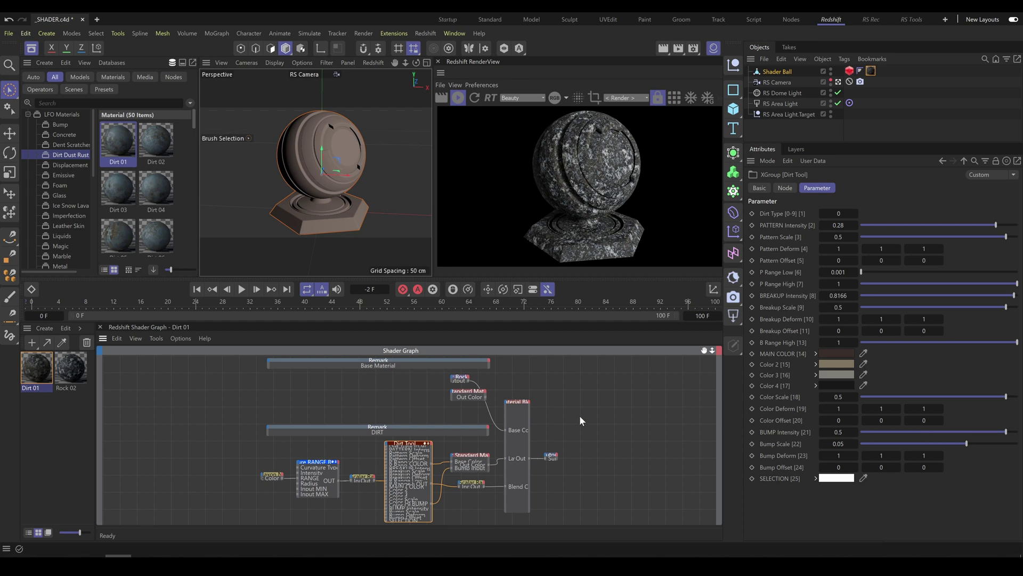
left_click_drag(1004, 226, 1018, 226)
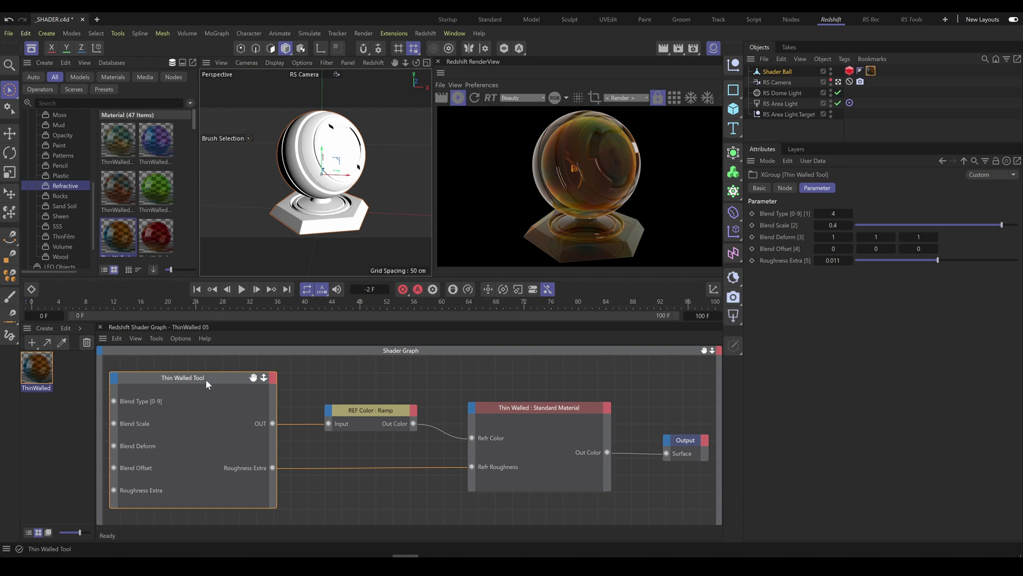
- Open a second Attributes window and lock the main Attributes on the Thin Walled Tool node
left_click(388, 411)
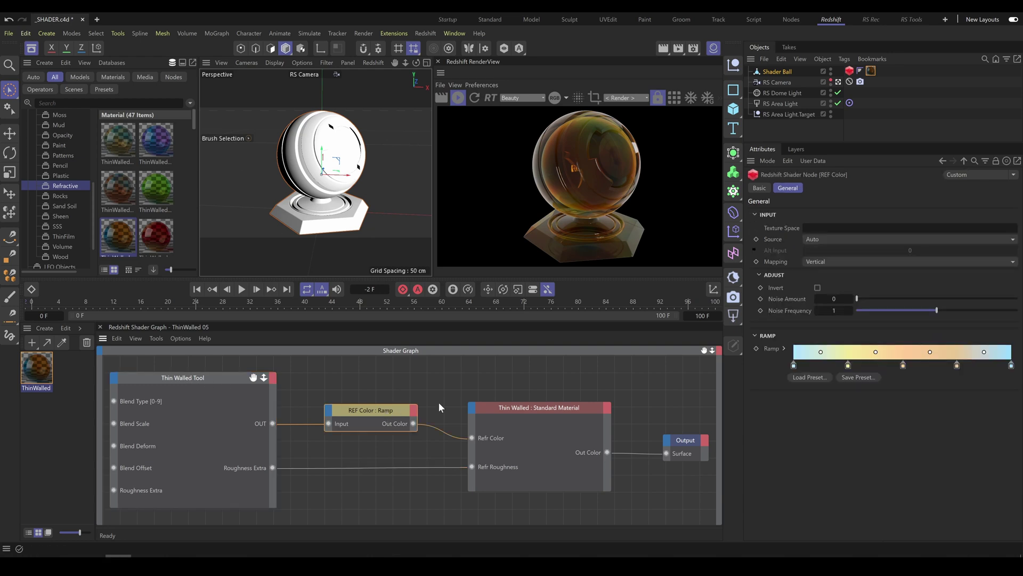
left_click(1018, 162)
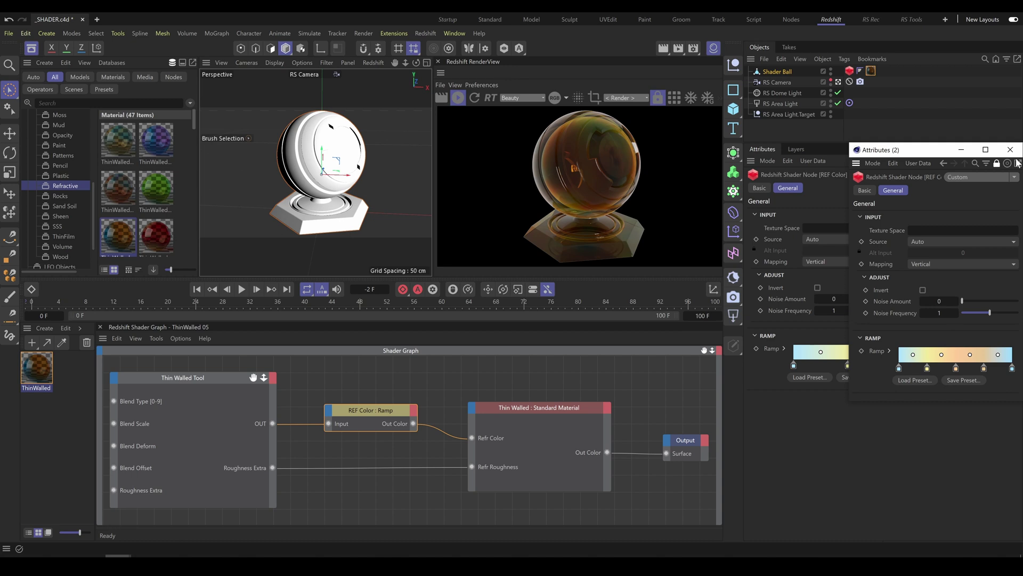
left_click_drag(937, 156, 636, 161)
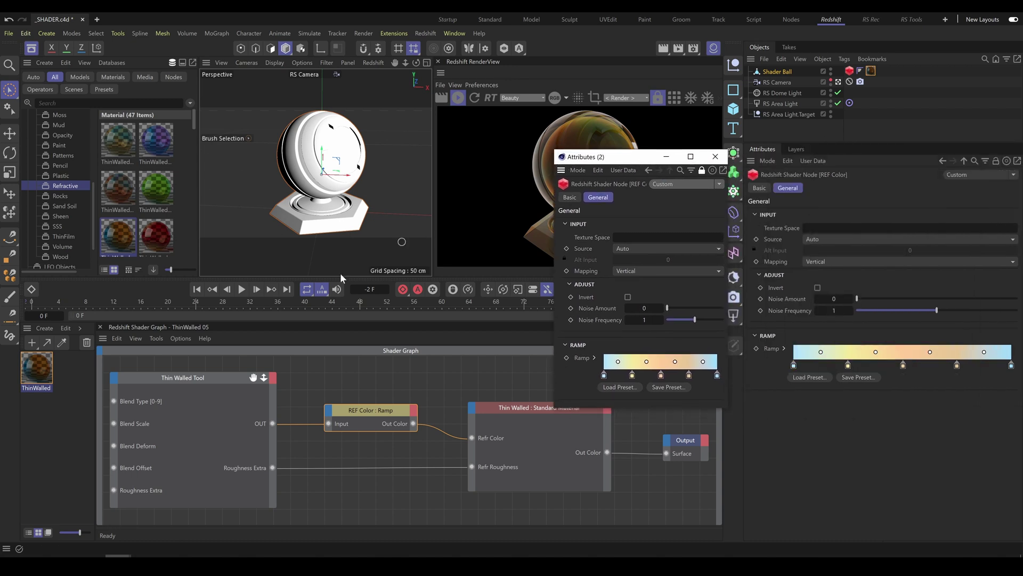
left_click(186, 381)
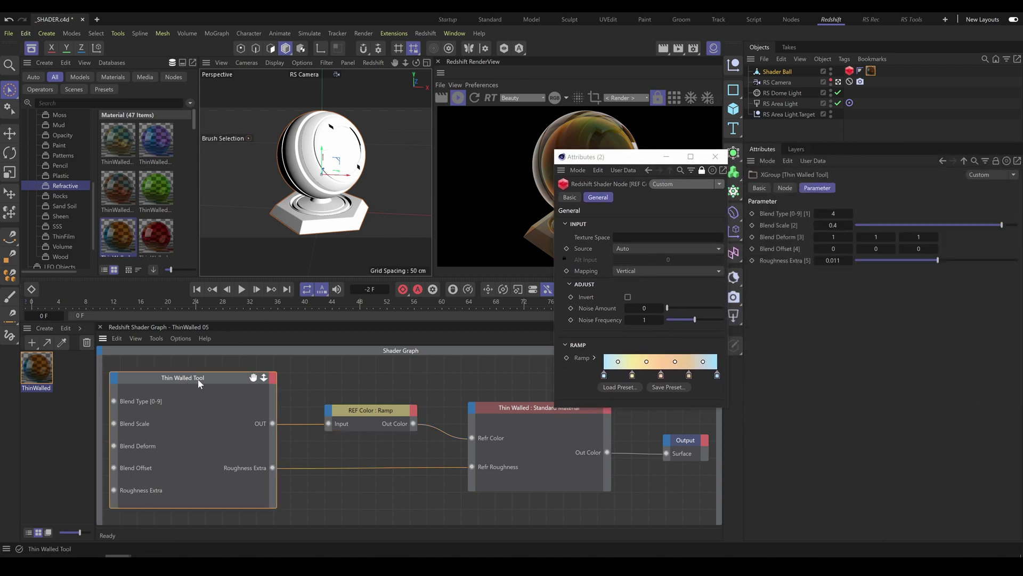
left_click(996, 162)
- Show the REF Color : Ramp in Attributes (2), dock it below, and resize both panels
left_click(367, 414)
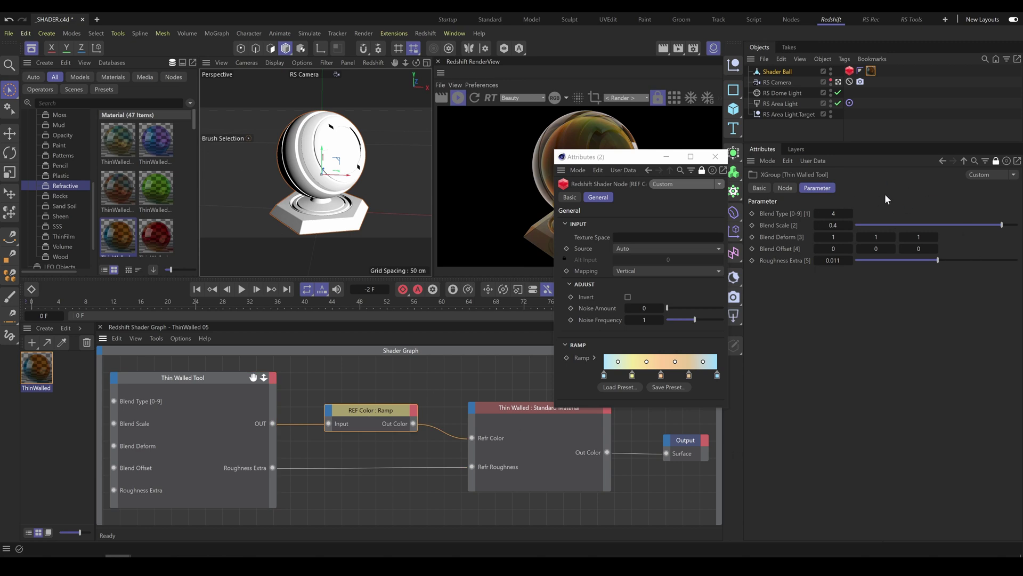
left_click_drag(633, 161, 632, 282)
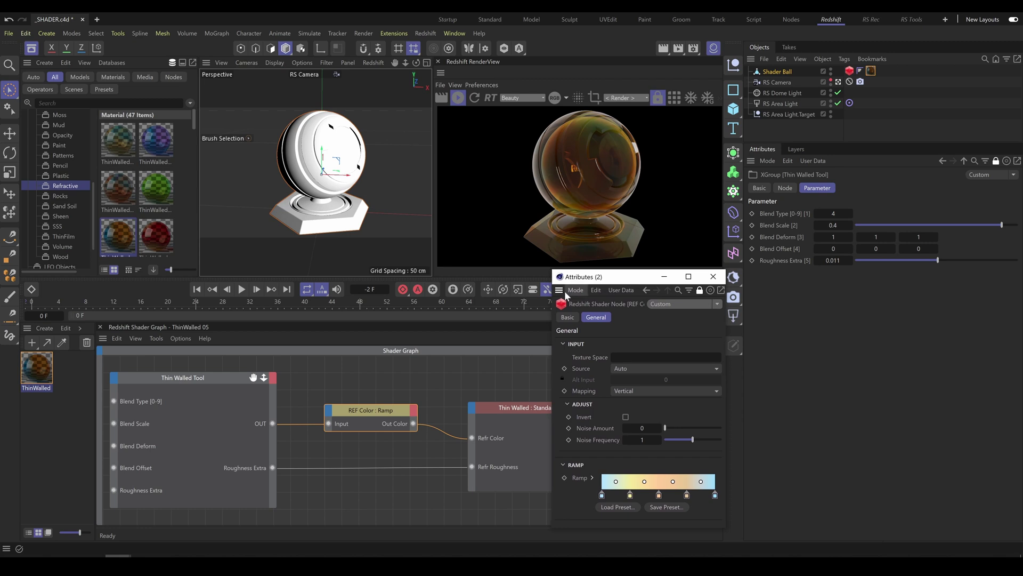
left_click_drag(754, 396, 833, 537)
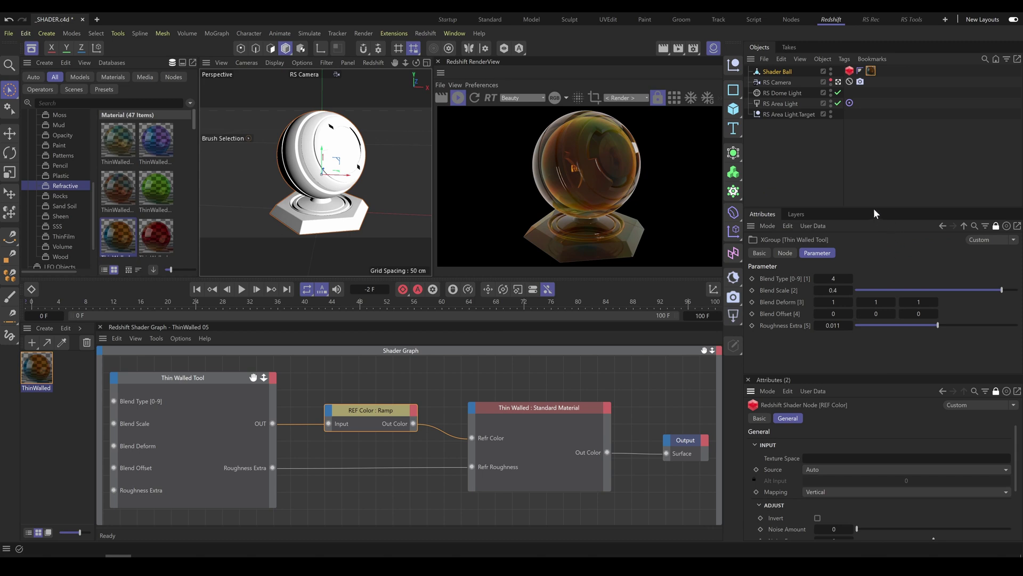
left_click_drag(874, 208, 874, 151)
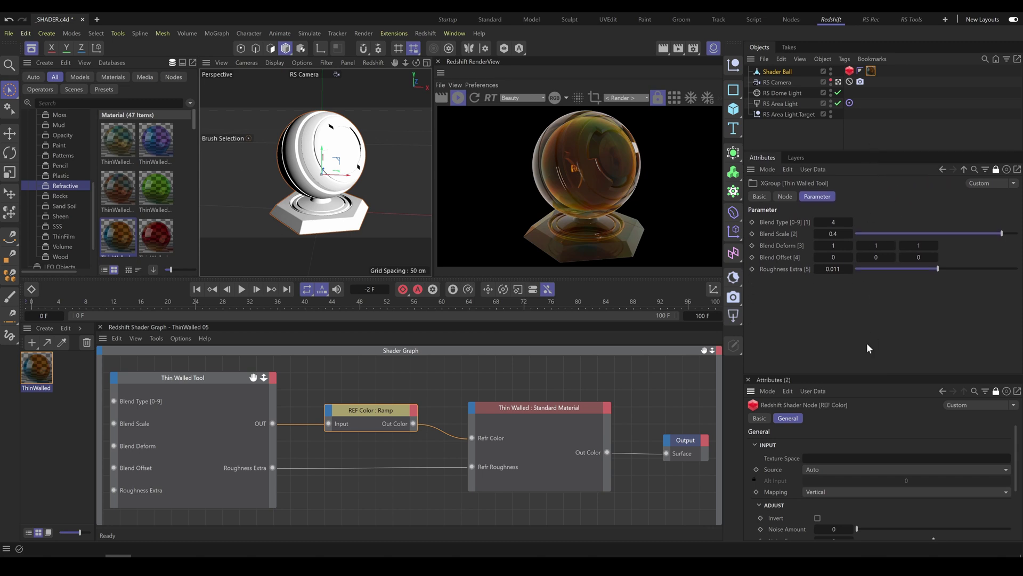
left_click_drag(860, 376, 865, 283)
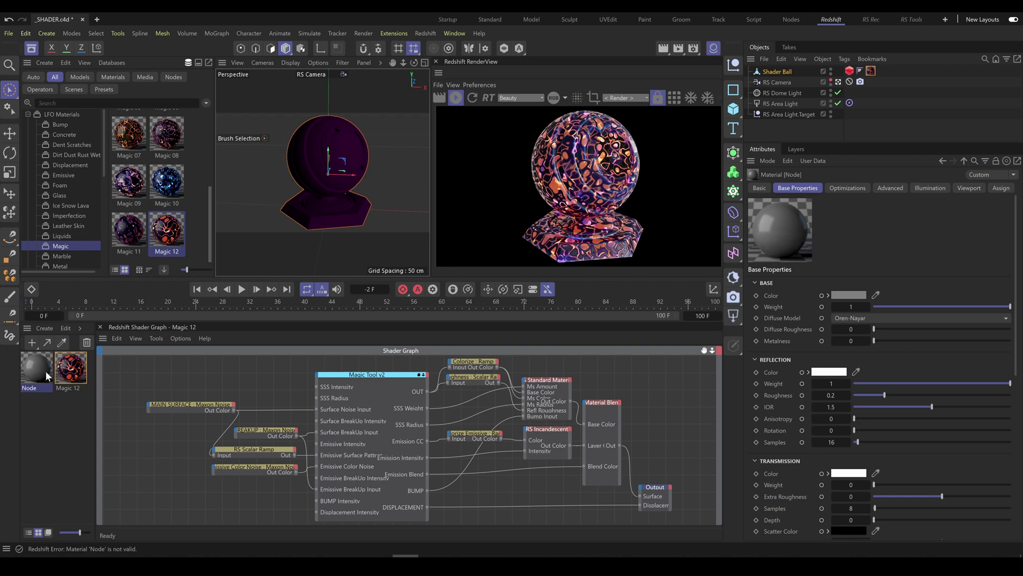
- Put the Node material on Shader Ball, wire Reference Surface to Output Surface, and reference Magic 12
left_click_drag(34, 372, 872, 71)
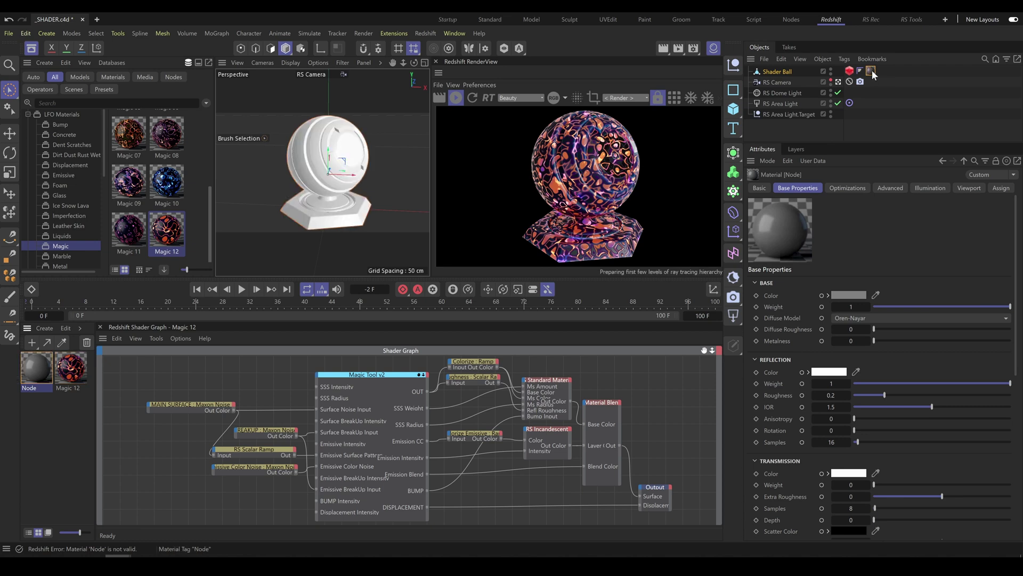
double_click(36, 369)
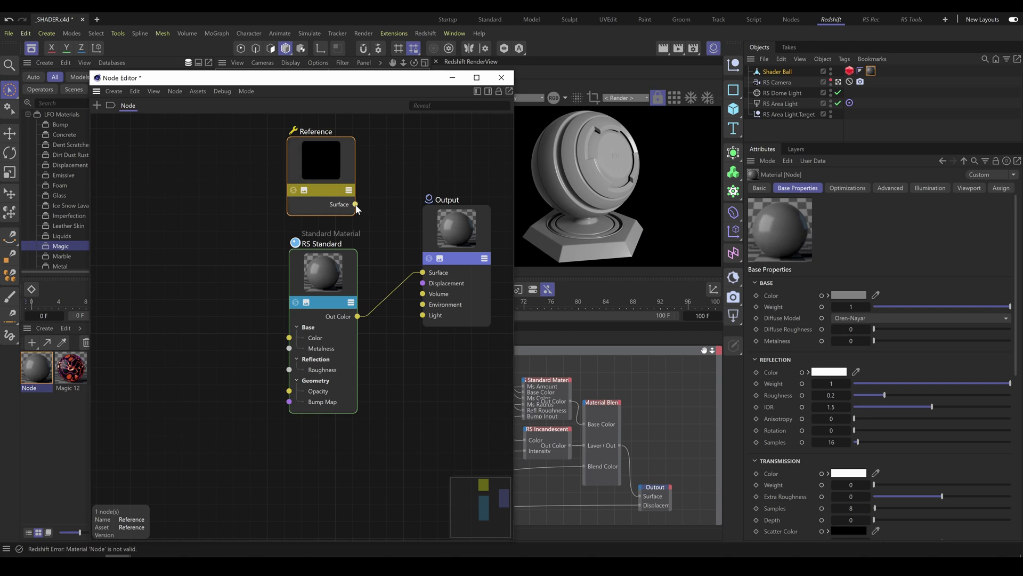
left_click_drag(356, 204, 425, 274)
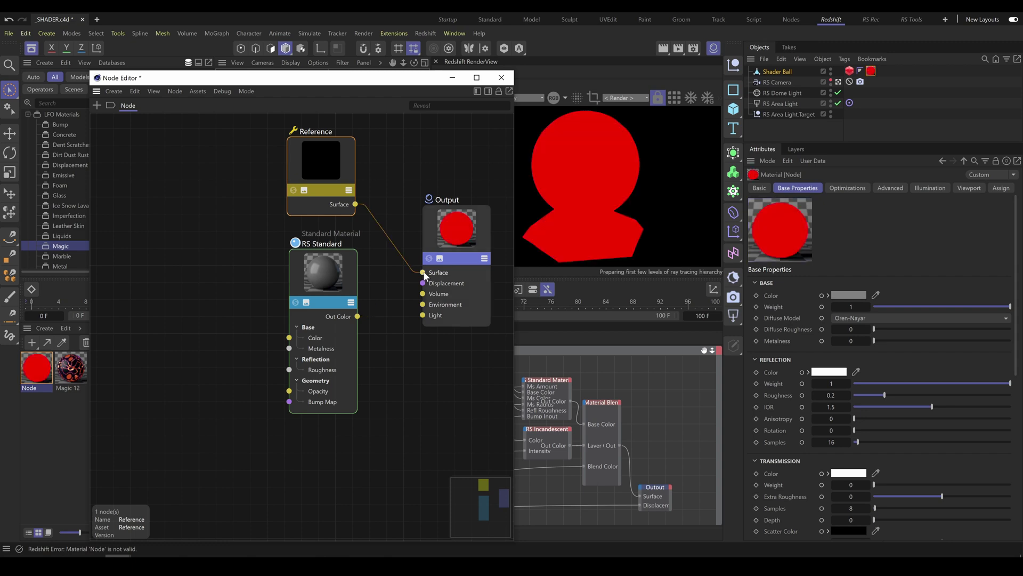
left_click(319, 171)
left_click_drag(80, 364, 827, 304)
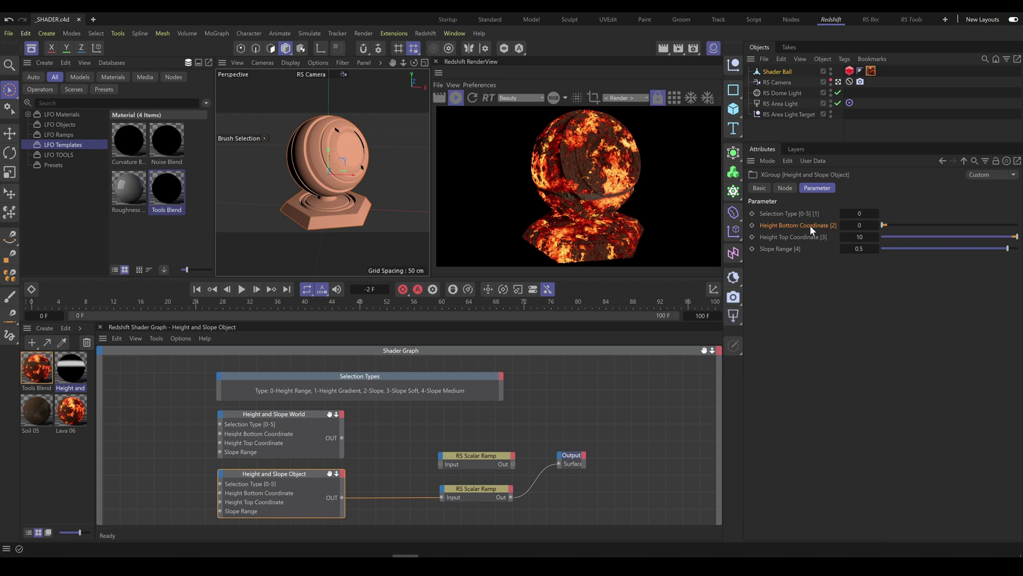
left_click(844, 225)
- Switch Height Bottom and Height Top Coordinate to Float fields, then set Height Bottom to -20
right_click(775, 223)
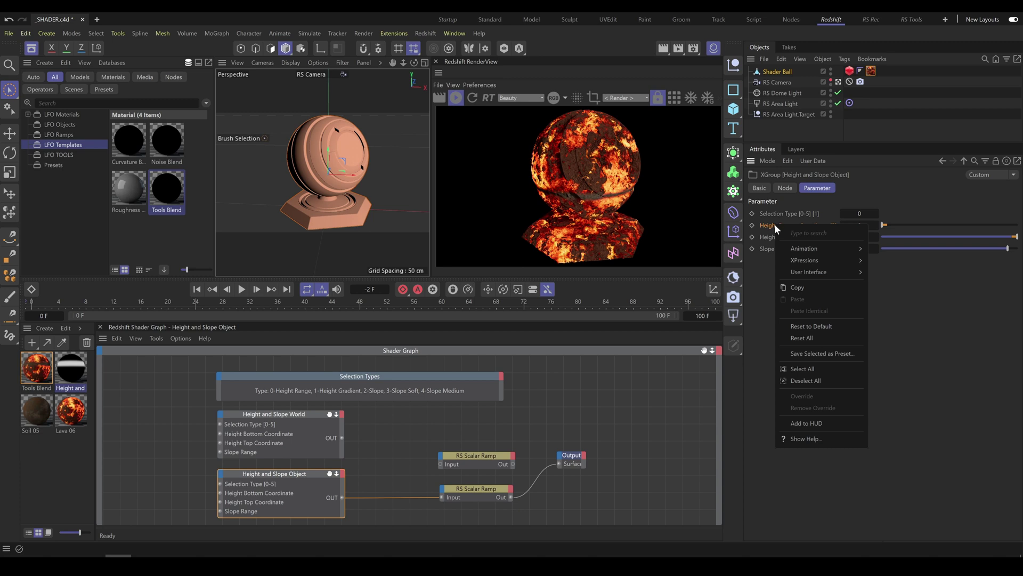
mouse_move(817, 272)
left_click(894, 351)
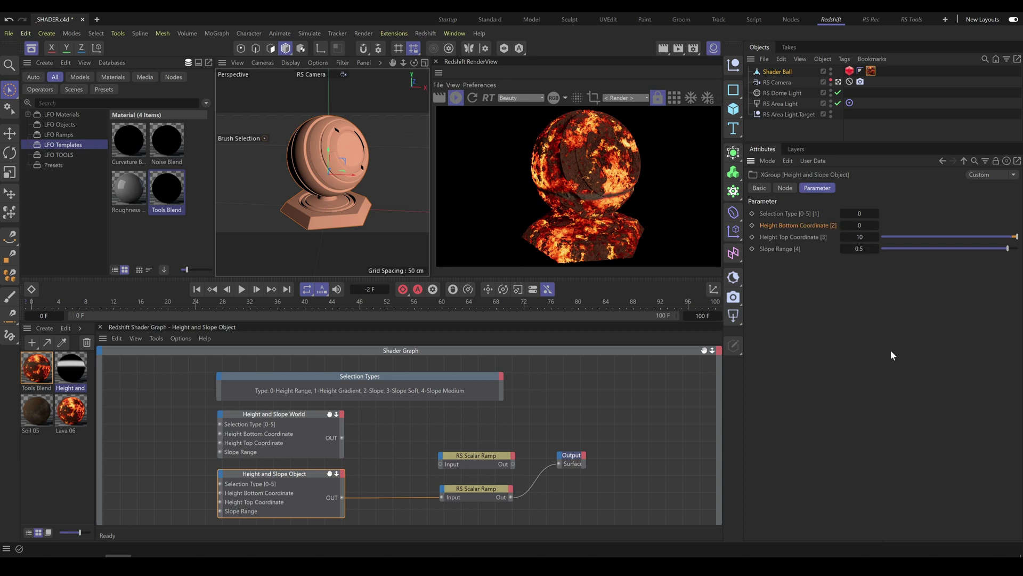
right_click(797, 234)
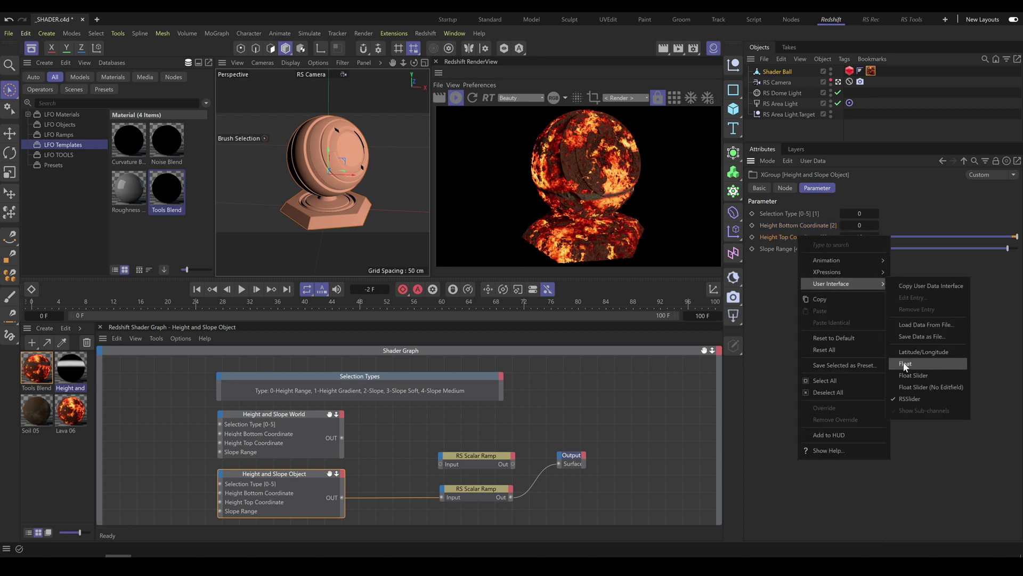
left_click(895, 363)
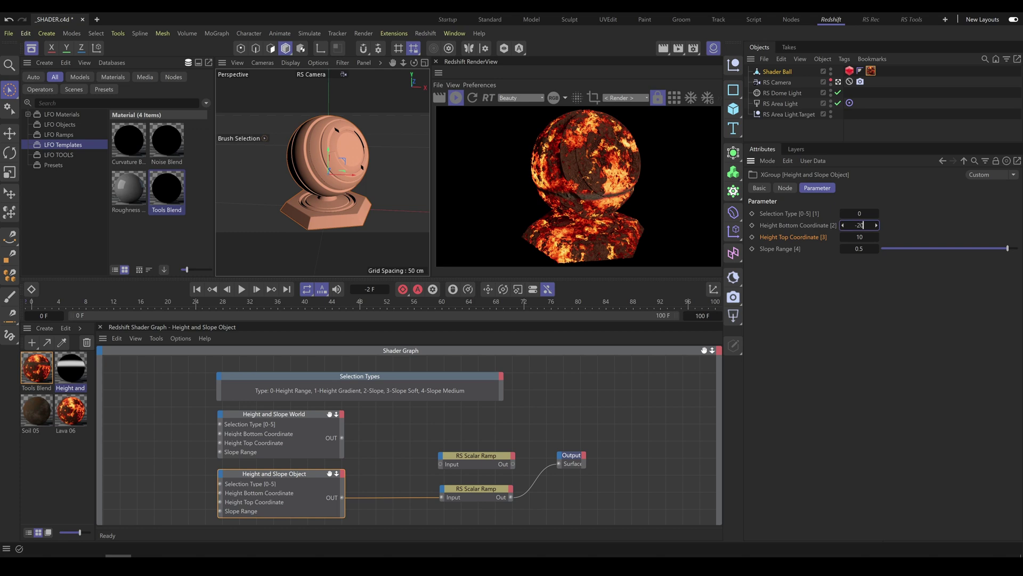
left_click_drag(858, 225, 852, 237)
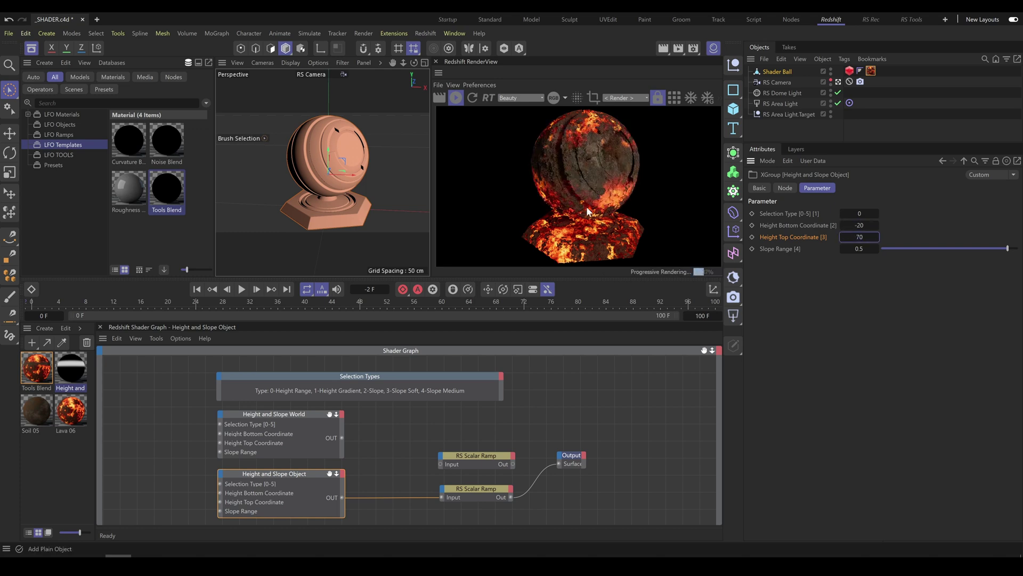